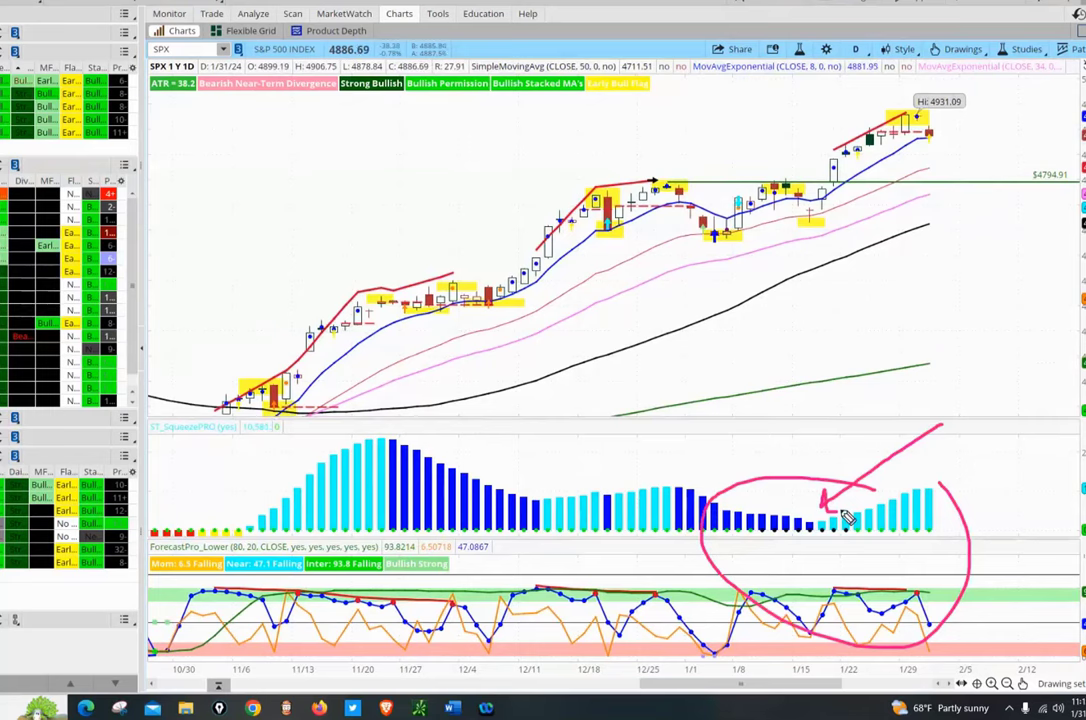
Circle the early-November candles at the start of the rally, point an arrow at them, and clear the markup
mouse_move(213, 376)
left_mouse_down()
mouse_move(283, 458)
mouse_move(276, 386)
left_mouse_up()
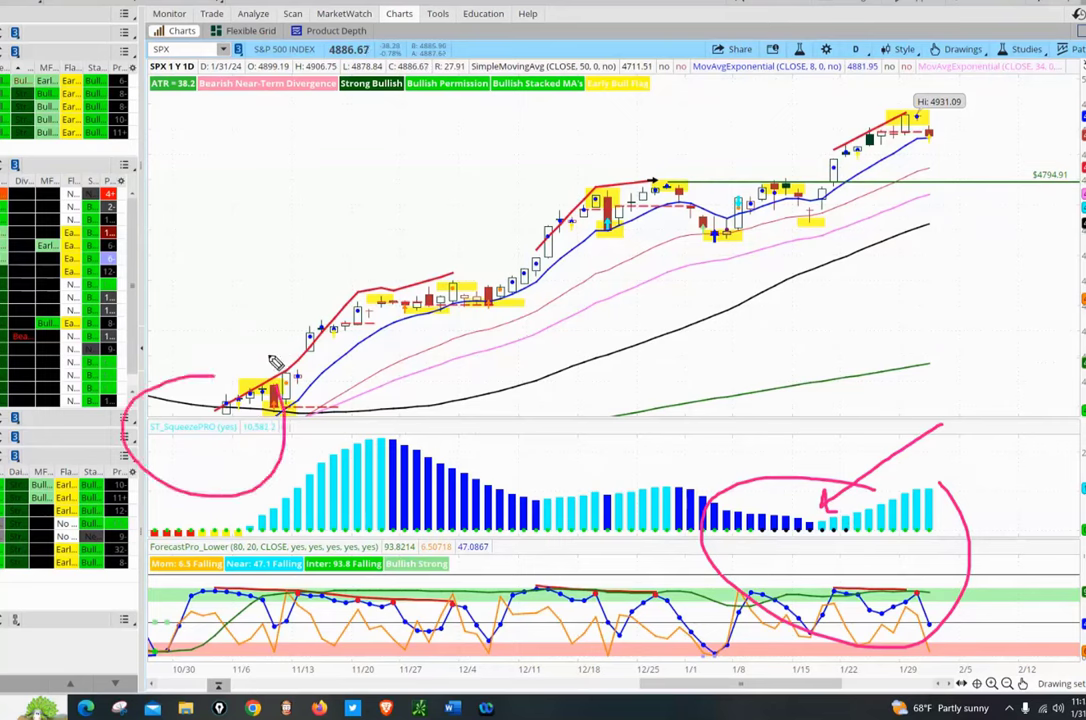
left_click_drag(284, 339, 236, 395)
mouse_move(239, 382)
left_mouse_down()
mouse_move(237, 395)
mouse_move(256, 390)
left_mouse_up()
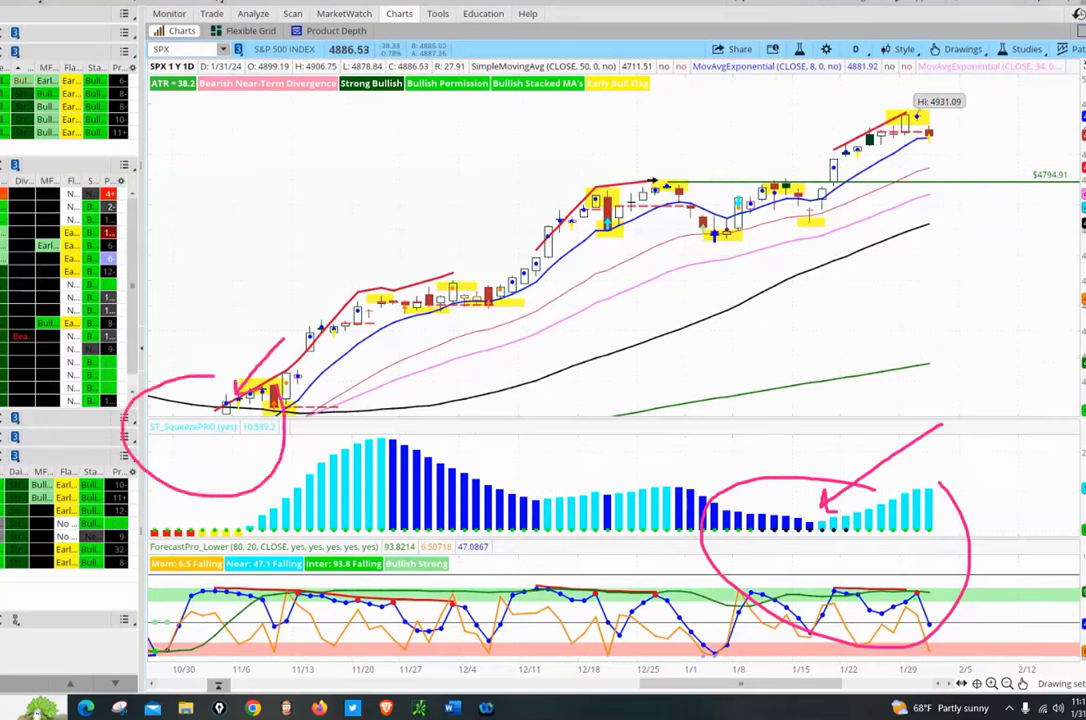
key("Escape")
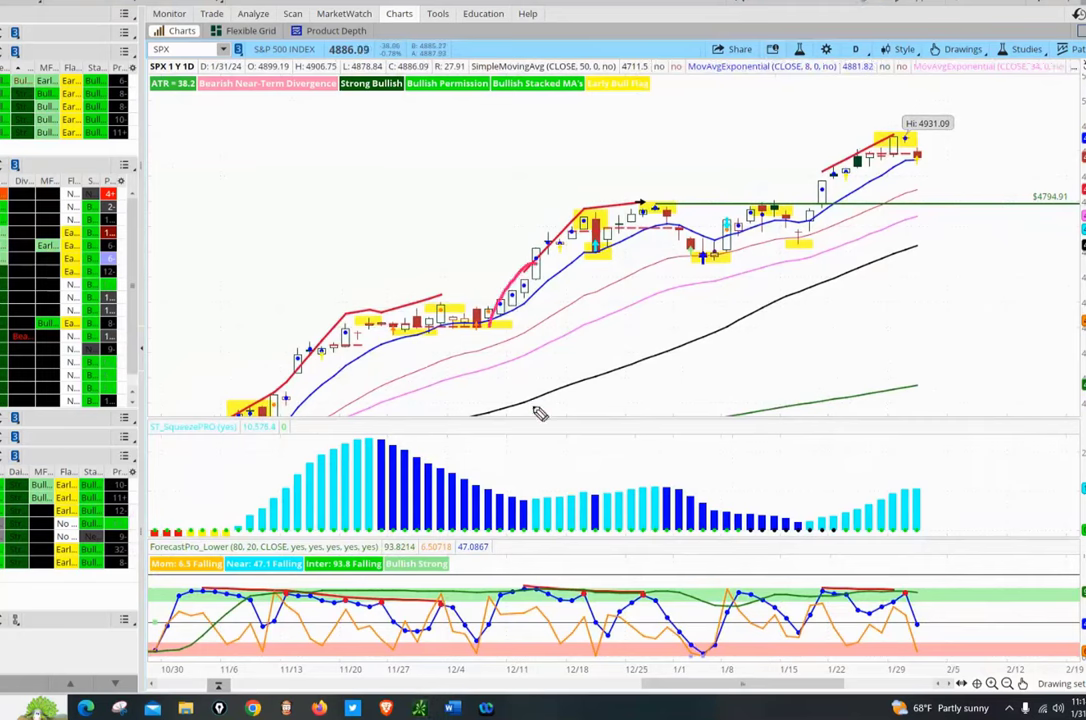
Circle the moving averages beneath the mid-December advance, clear the markup, and mark the area below the late-January candles
left_click_drag(538, 413, 556, 255)
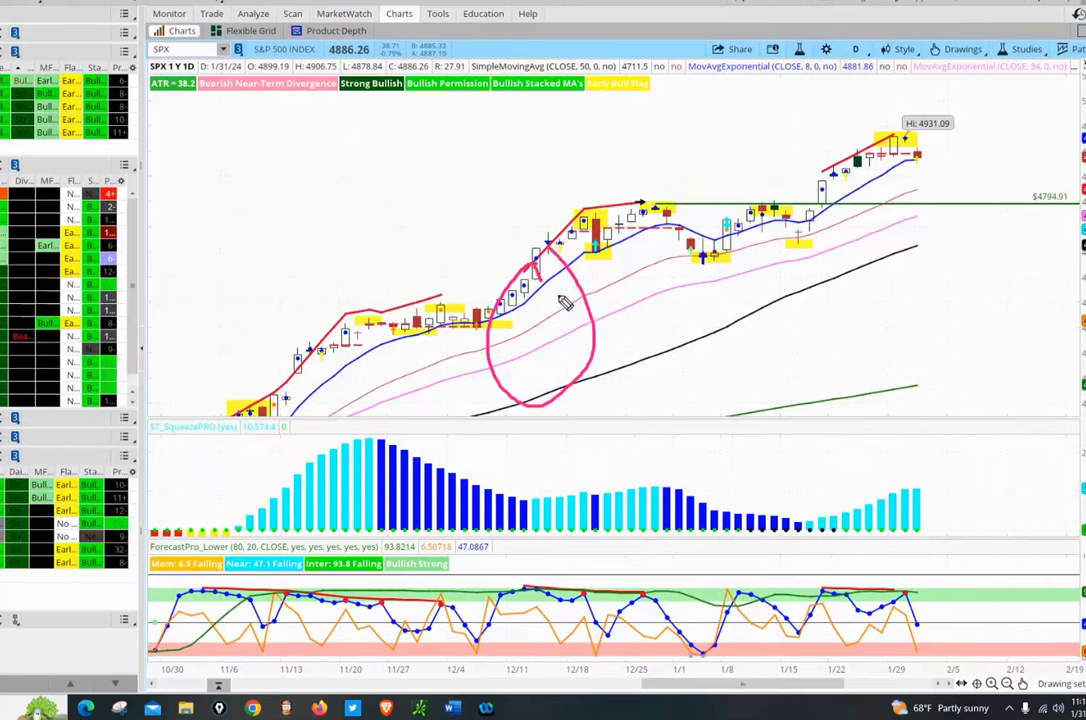
left_click_drag(558, 296, 589, 333)
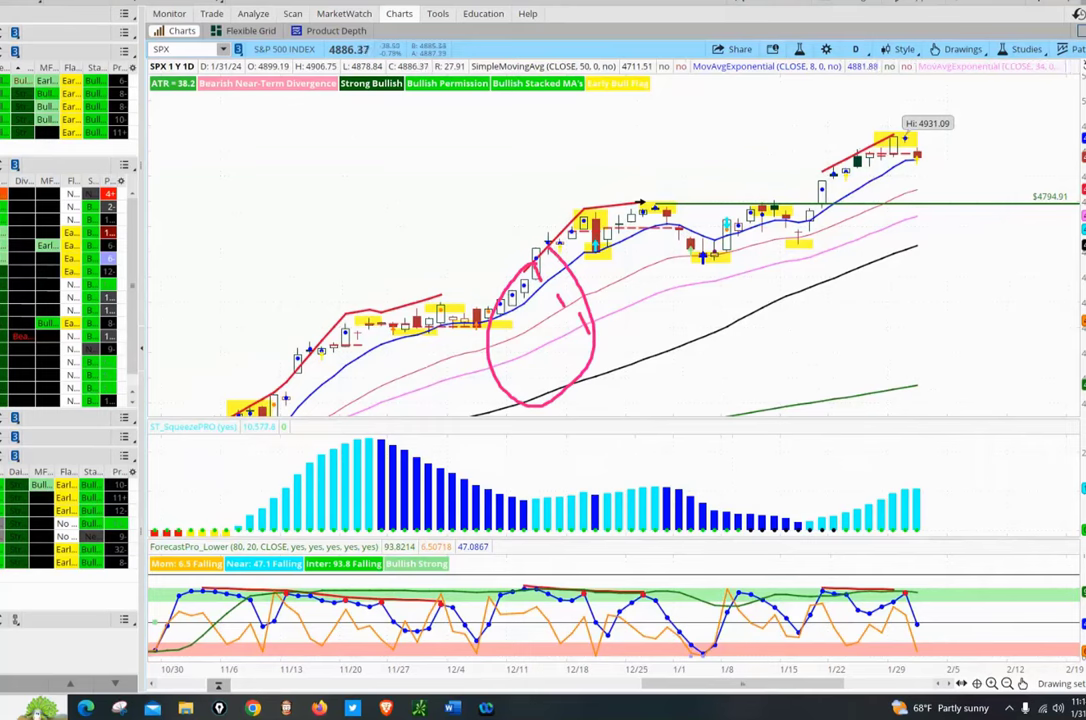
key("e")
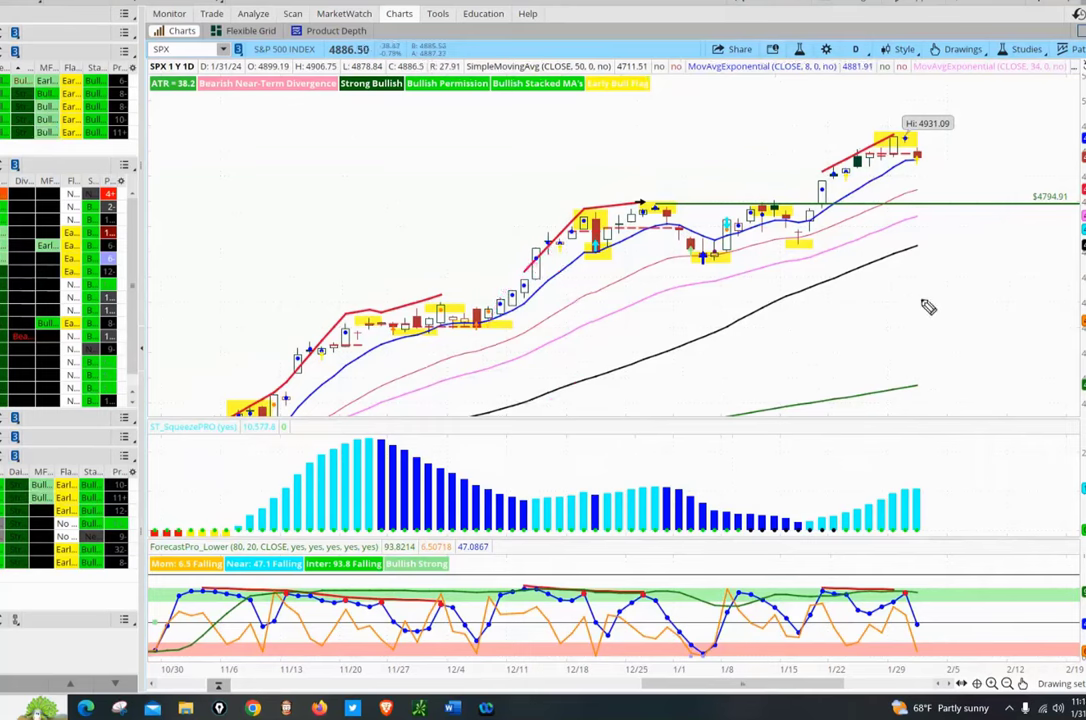
left_click_drag(780, 387, 989, 323)
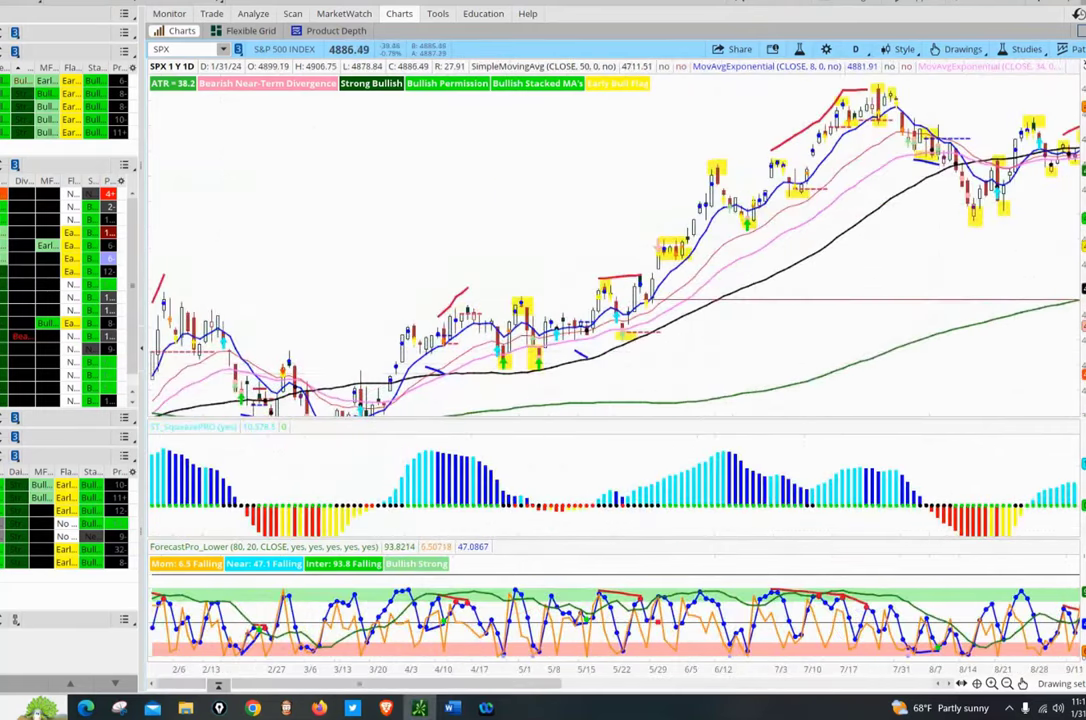
Switch the chart cursor from pan to pointer and zoom in on the late-March to mid-June candles
left_click(1024, 684)
left_click(1056, 370)
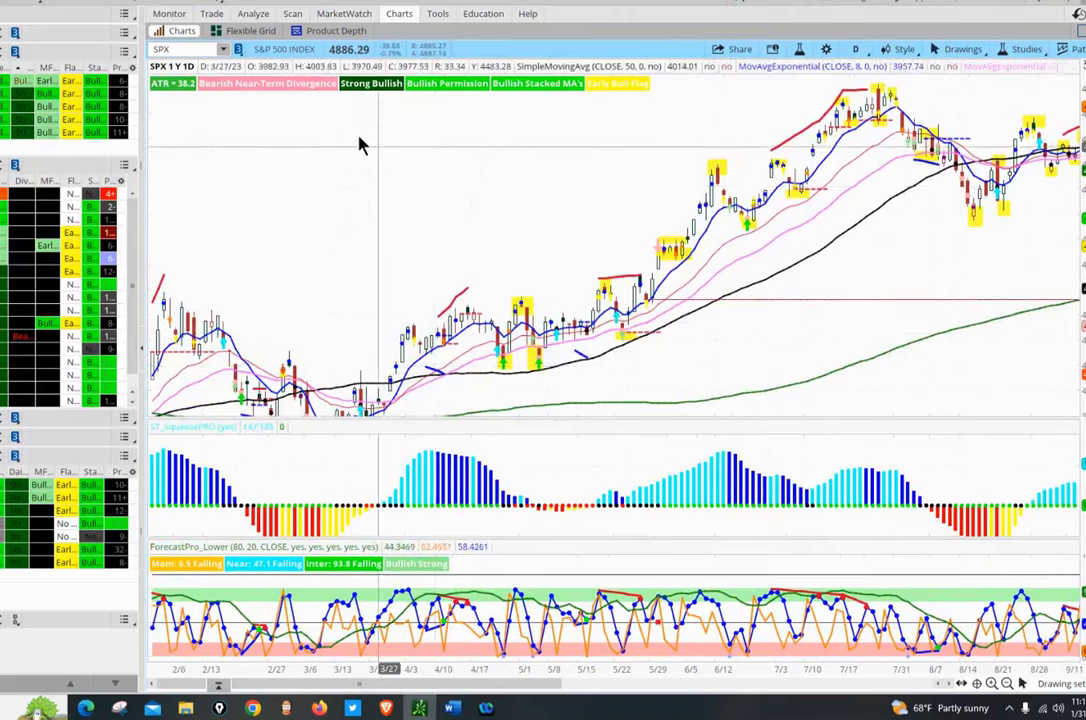
left_click_drag(360, 145, 771, 436)
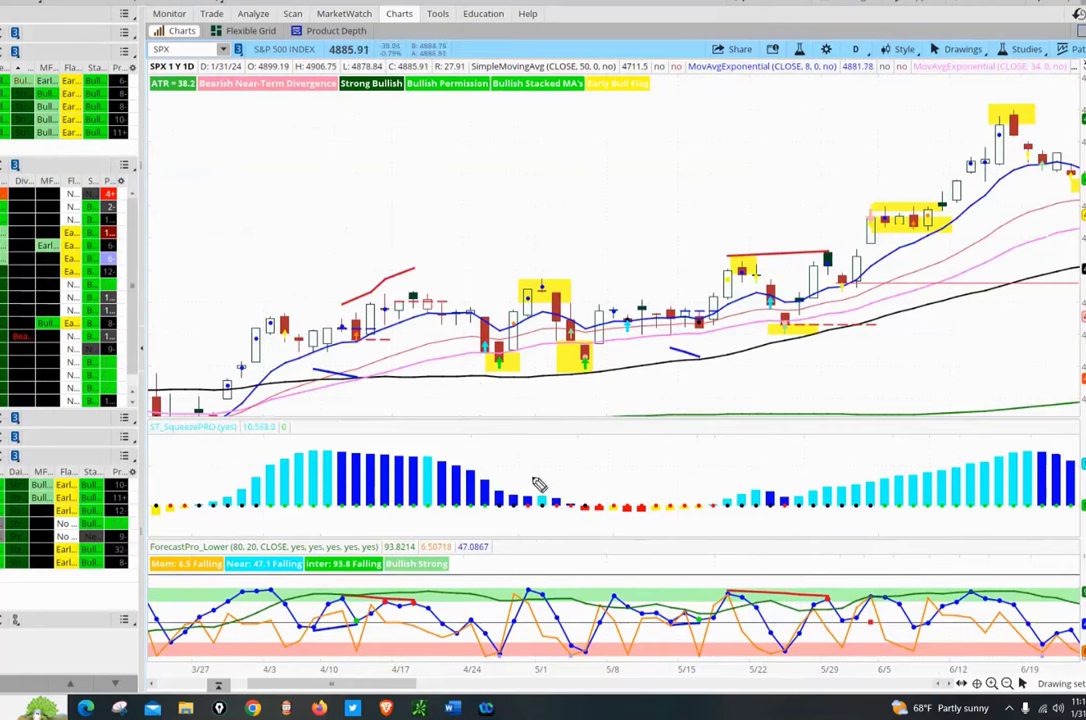
Circle the small squeeze histogram bars just after 5/1, point an arrow at them, and clear the markup
mouse_move(618, 466)
left_mouse_down()
mouse_move(563, 518)
mouse_move(599, 504)
mouse_move(574, 479)
mouse_move(534, 510)
left_mouse_up()
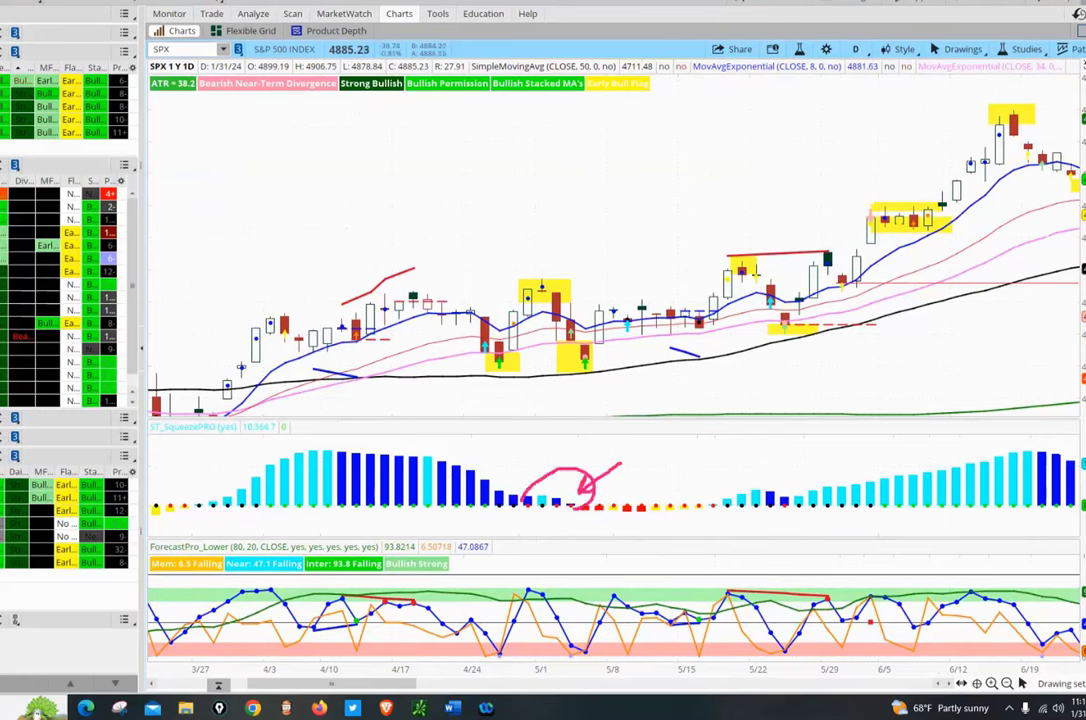
key("e")
Underline the mid-April squeeze histogram bars, circle the shrinking bars between 4/24 and 5/1, and clear the markup
left_click(361, 519)
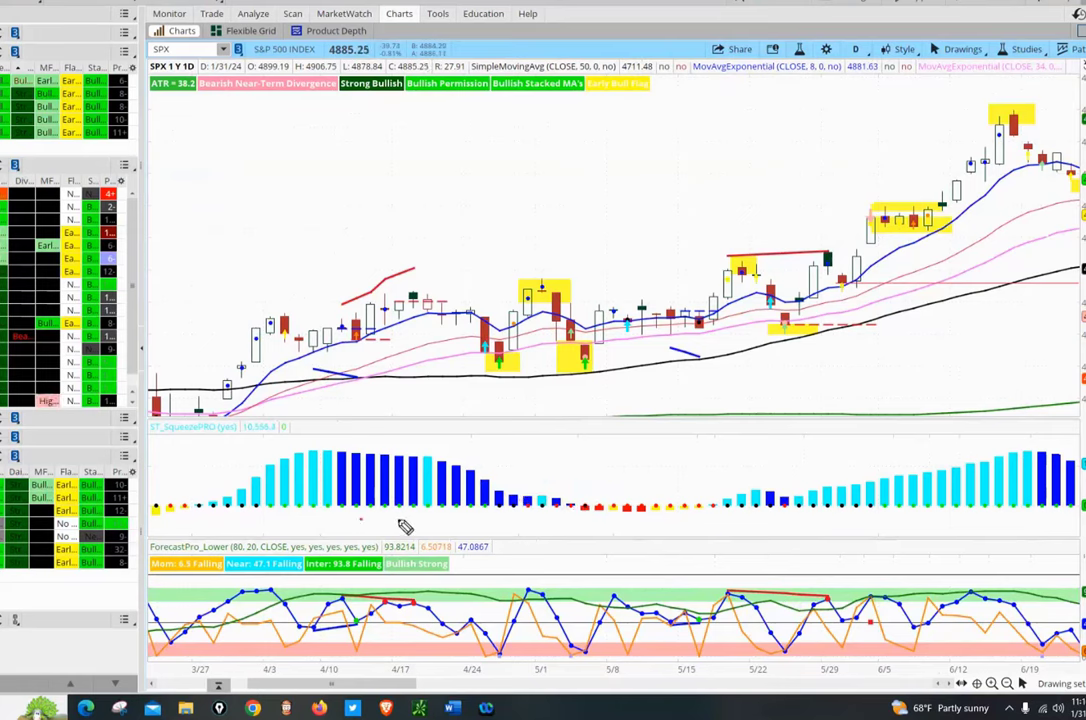
left_click_drag(360, 519, 480, 521)
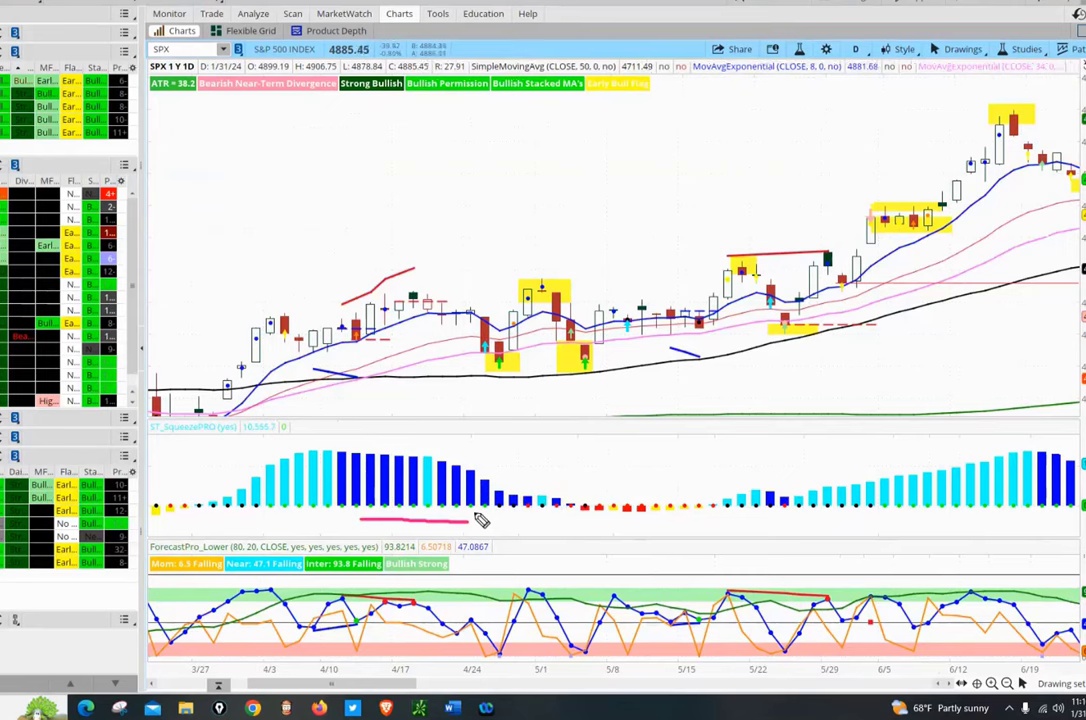
mouse_move(456, 498)
left_mouse_down()
mouse_move(505, 459)
mouse_move(516, 480)
mouse_move(506, 515)
left_mouse_up()
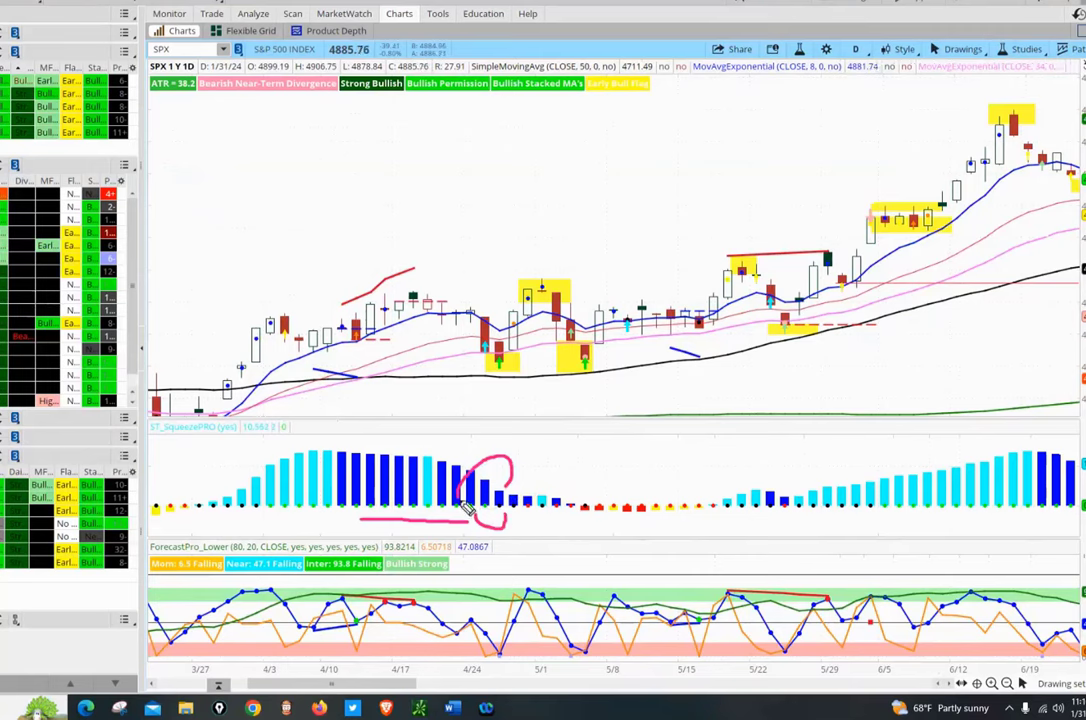
left_click_drag(496, 516, 531, 518)
mouse_move(512, 502)
left_mouse_down()
mouse_move(553, 494)
mouse_move(534, 502)
left_mouse_up()
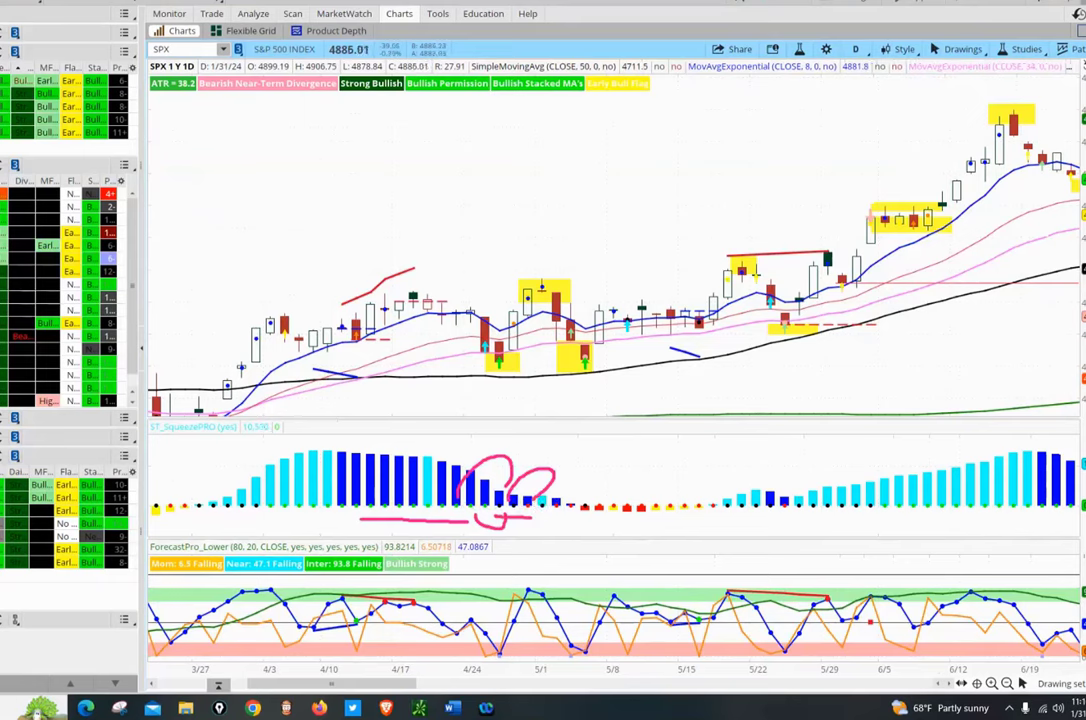
key("e")
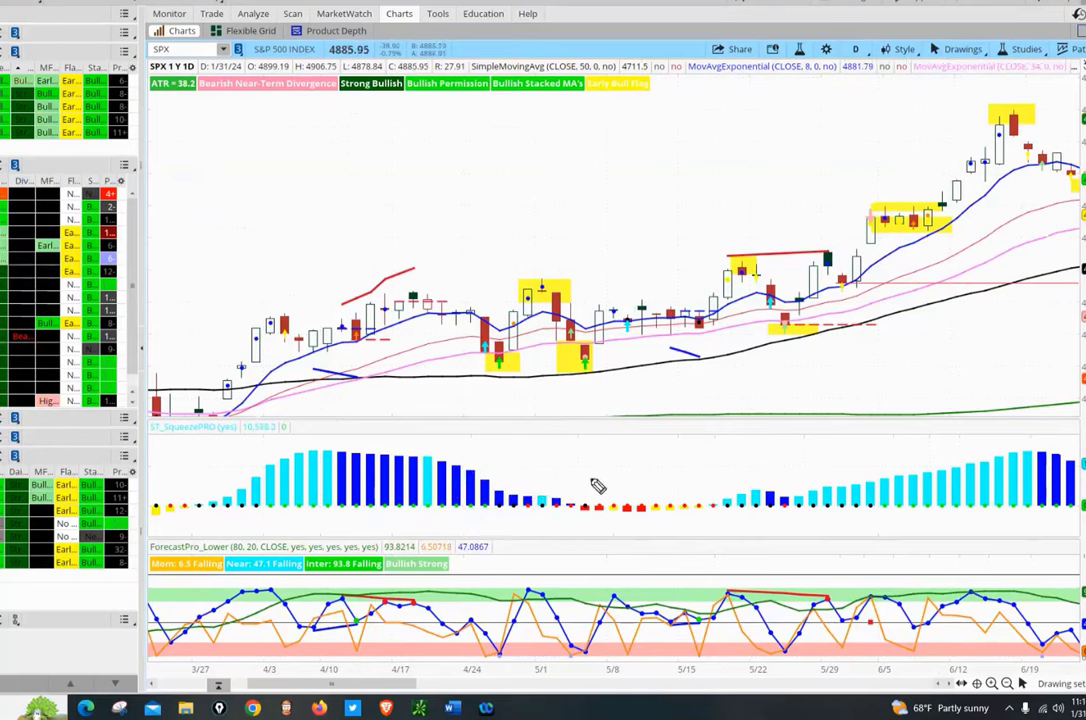
Mark the squeeze histogram bars after 5/1 and before 11/6, and circle the oscillator low in early January
mouse_move(574, 494)
left_mouse_down()
mouse_move(584, 528)
mouse_move(608, 502)
mouse_move(597, 459)
mouse_move(531, 484)
mouse_move(556, 499)
left_mouse_up()
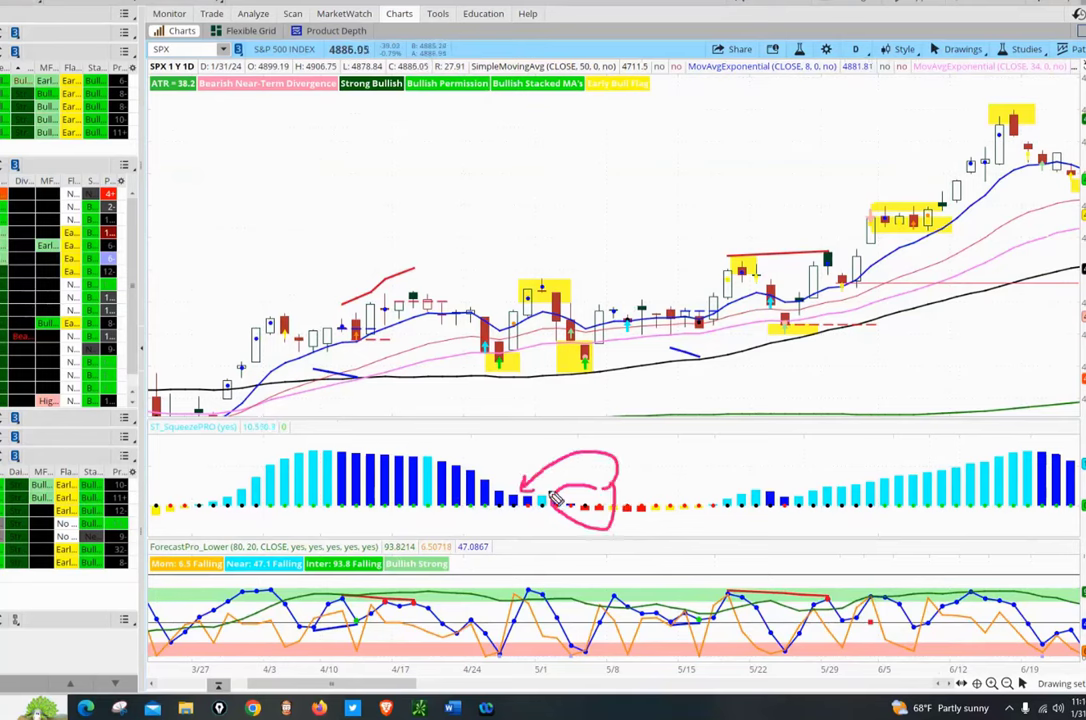
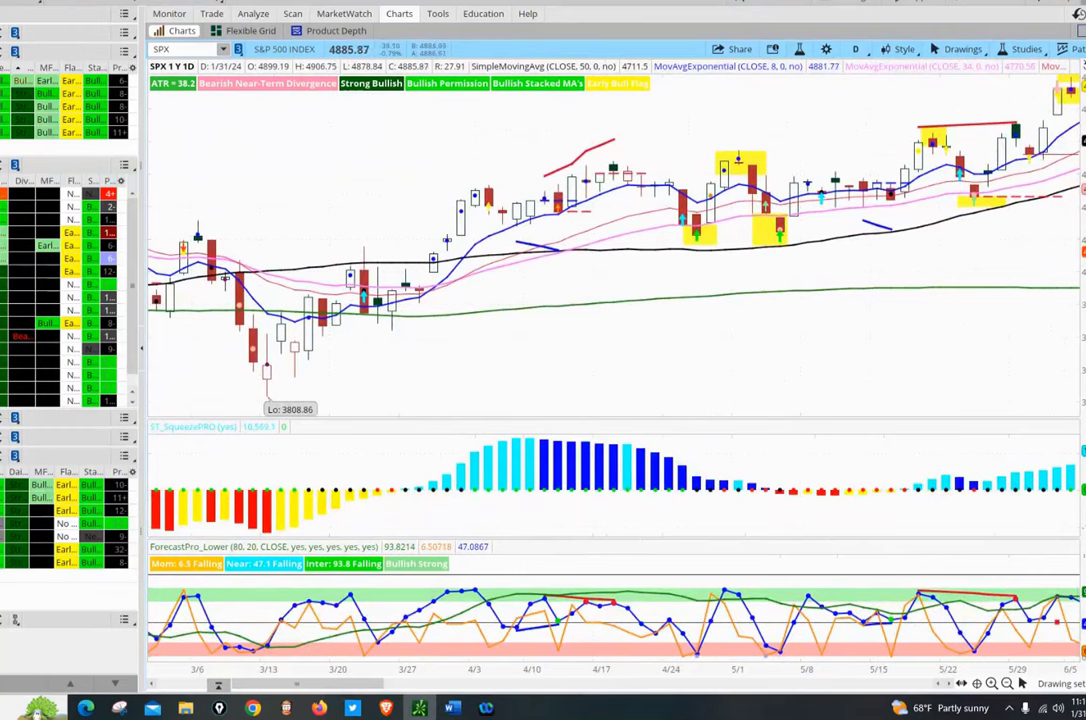
mouse_move(245, 522)
left_mouse_down()
mouse_move(127, 545)
mouse_move(255, 575)
mouse_move(261, 556)
left_mouse_up()
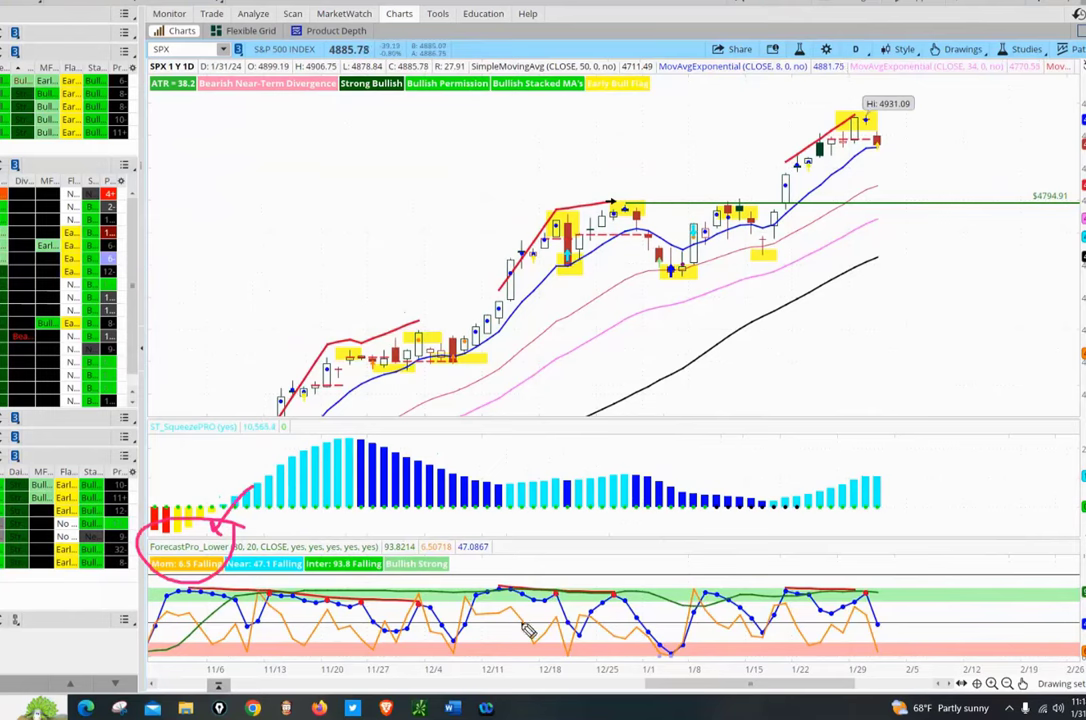
left_click_drag(667, 590, 640, 613)
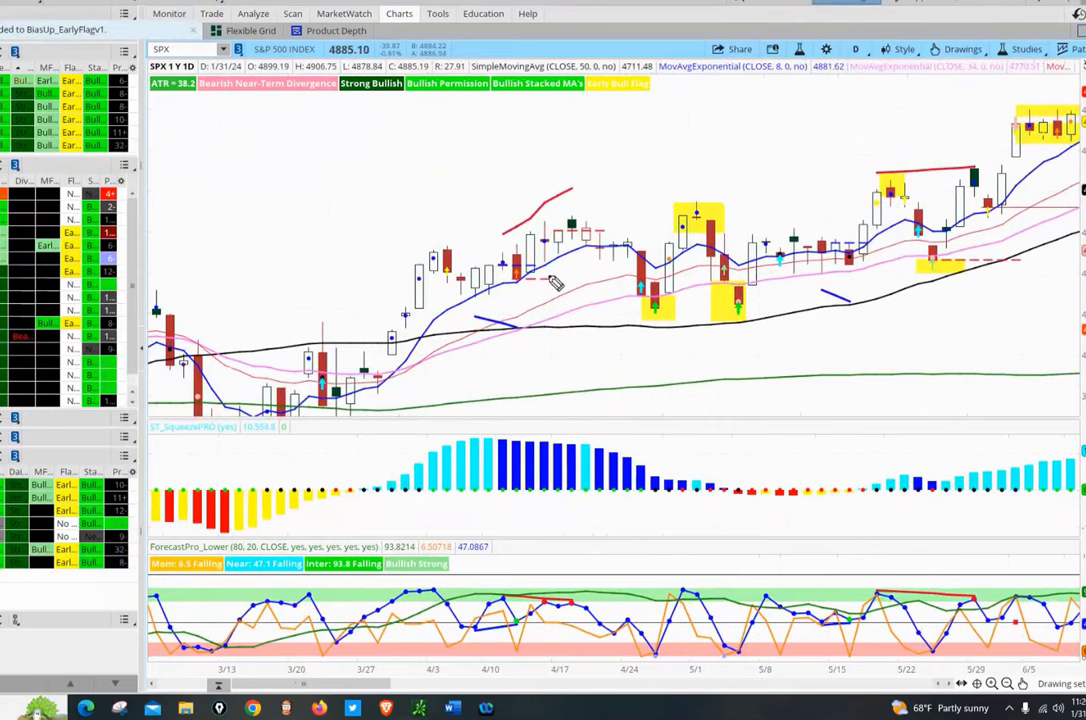
Tick the mid-April price area and circle the Bullish Permission label and the late-April to late-May squeeze bars
left_click_drag(552, 279, 578, 250)
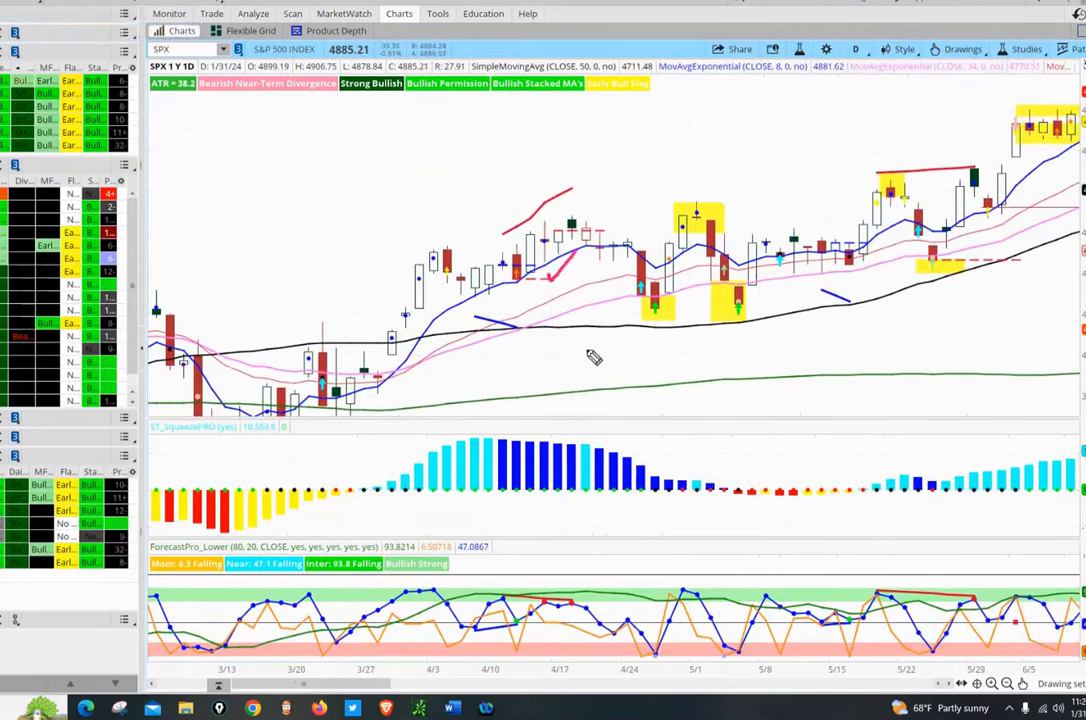
left_click_drag(446, 146, 470, 66)
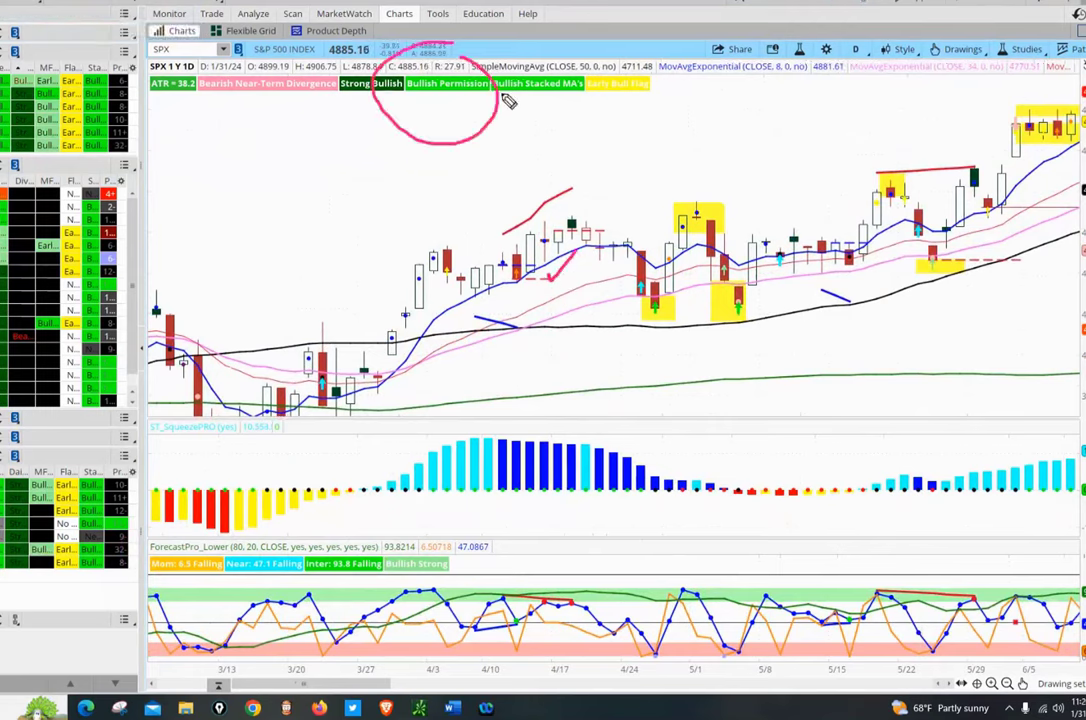
mouse_move(740, 456)
left_mouse_down()
mouse_move(642, 461)
mouse_move(839, 562)
mouse_move(890, 505)
mouse_move(824, 437)
left_mouse_up()
mouse_move(607, 487)
left_mouse_down()
mouse_move(616, 473)
mouse_move(662, 487)
mouse_move(666, 455)
mouse_move(691, 483)
left_mouse_up()
Circle the ForecastPro oscillator low just after 5/1, mark its neighbouring turns, and clear all markup
mouse_move(748, 628)
left_mouse_down()
mouse_move(700, 650)
mouse_move(727, 691)
mouse_move(766, 636)
left_mouse_up()
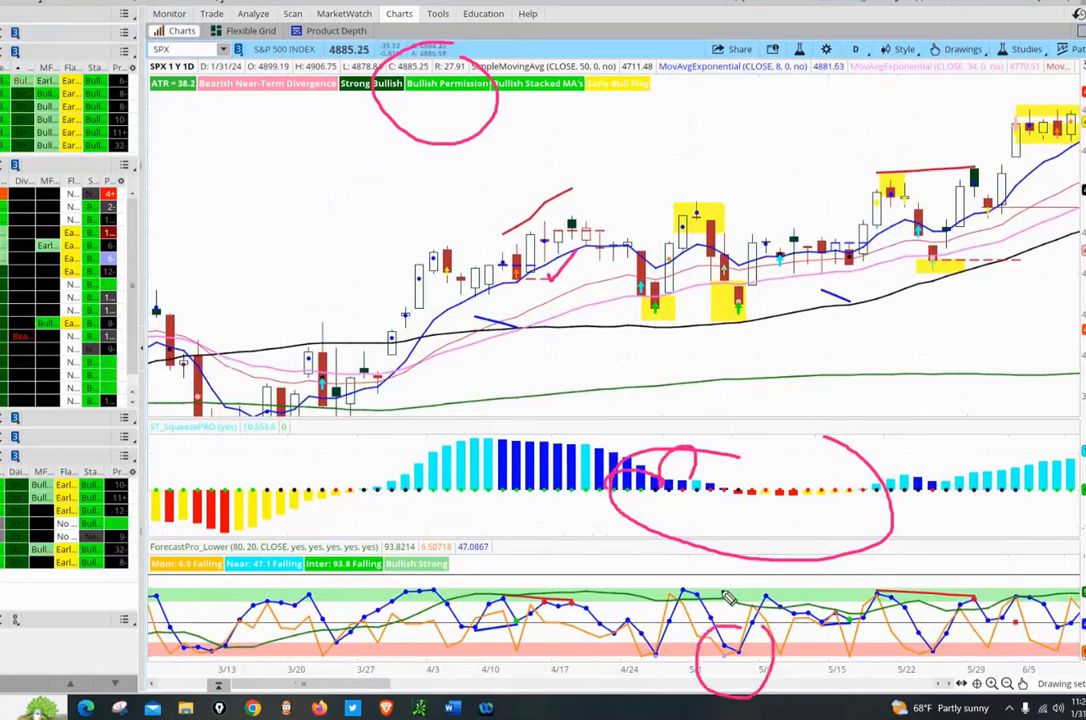
left_click_drag(722, 582, 705, 594)
left_click_drag(681, 641, 697, 627)
key("Escape")
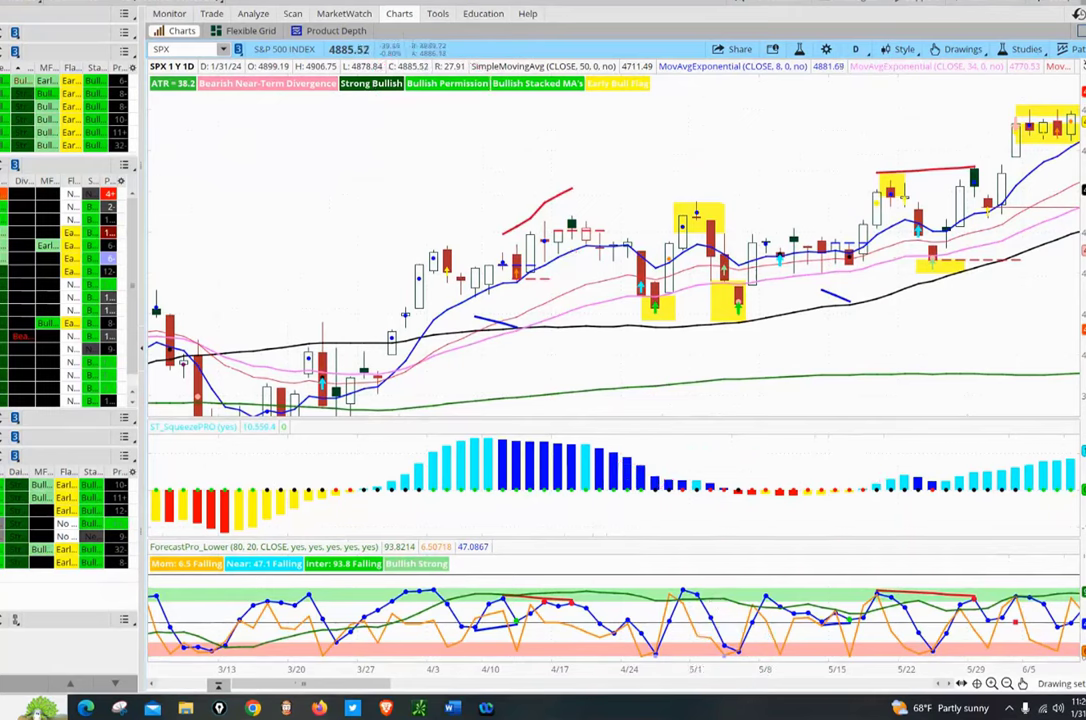
Mark the two oversold oscillator dips around 5/1 with their matching histogram bars and candles, and clear the markup
mouse_move(735, 630)
left_mouse_down()
mouse_move(718, 665)
mouse_move(765, 668)
mouse_move(757, 643)
left_mouse_up()
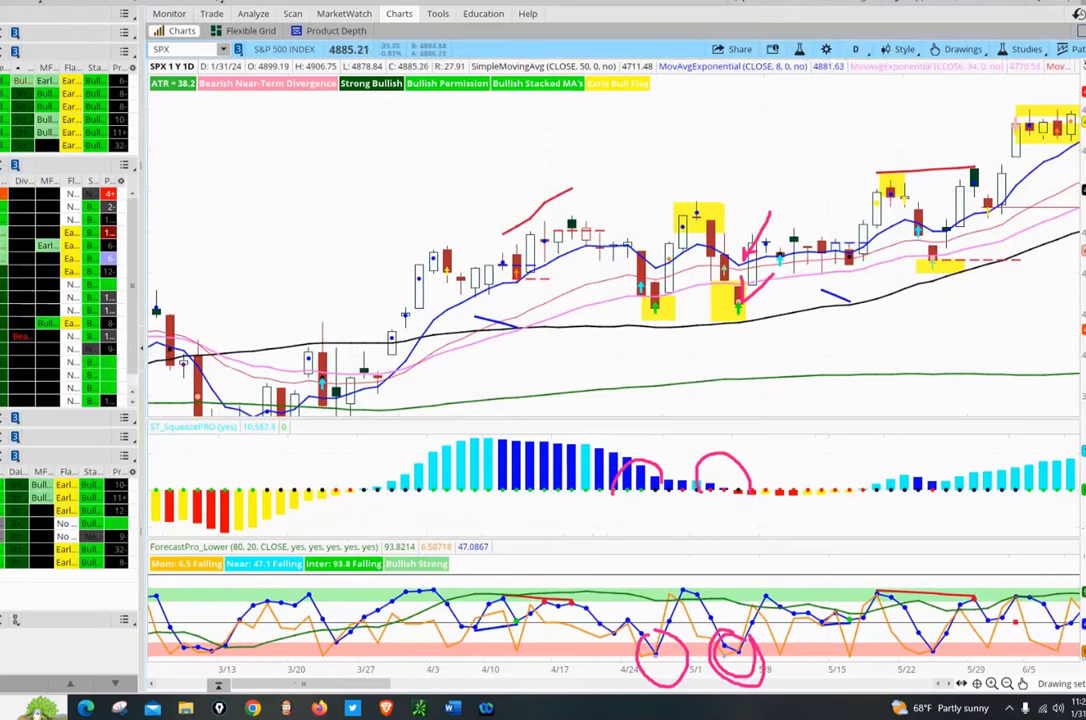
key("Escape")
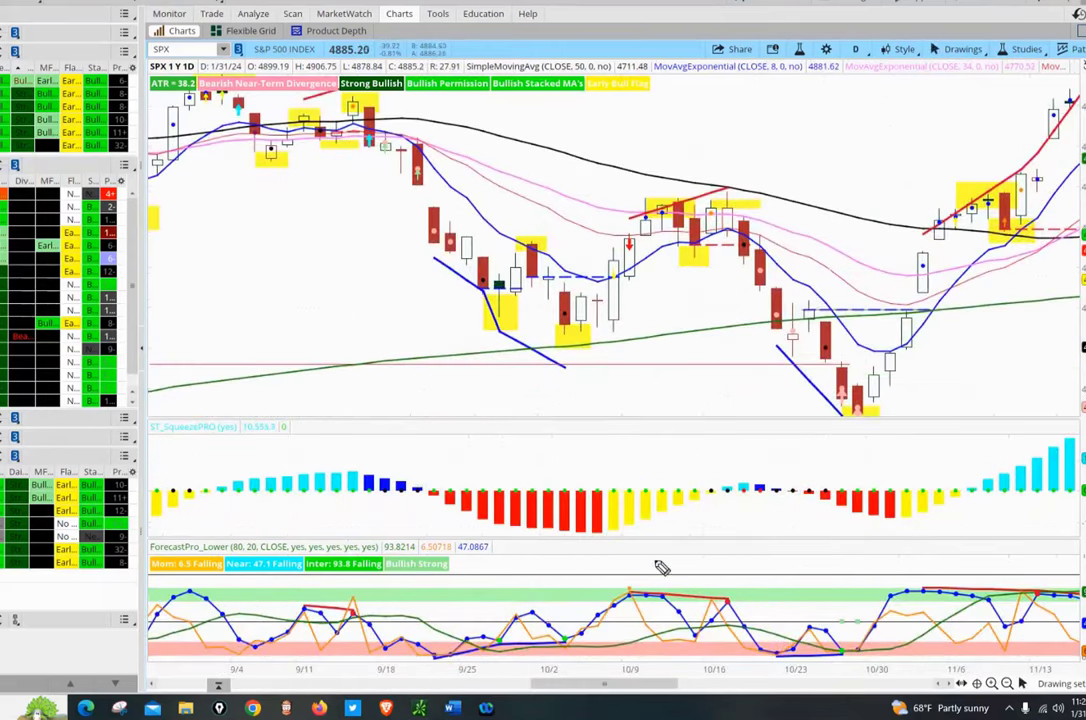
Circle the oscillator peak at 10/9 with an arrow, underline the moving averages and candles above it, and clear the markup
left_click_drag(680, 548, 642, 570)
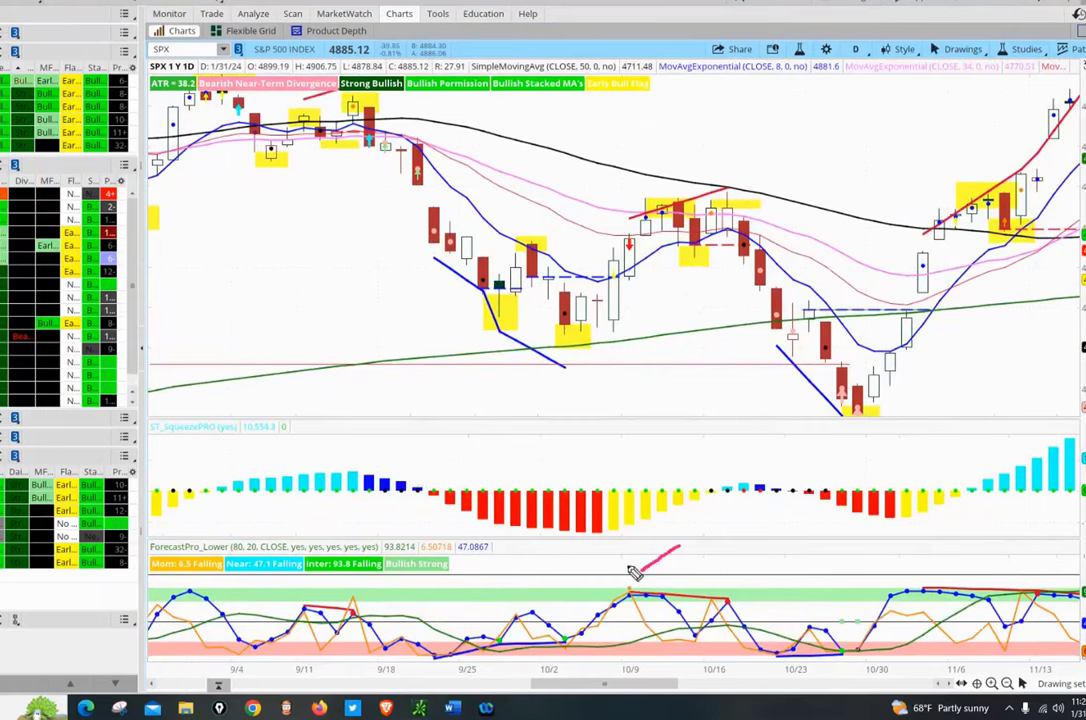
left_click_drag(628, 573, 656, 630)
mouse_move(665, 580)
left_mouse_down()
mouse_move(630, 587)
mouse_move(650, 582)
left_mouse_up()
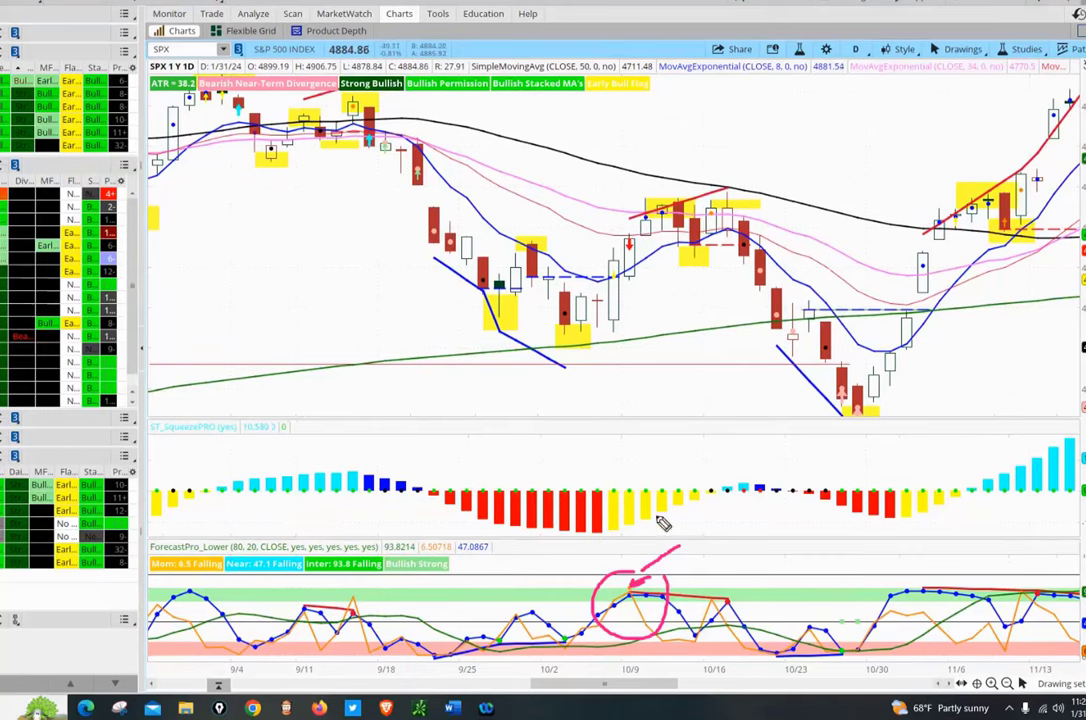
left_click_drag(538, 178, 632, 203)
left_click_drag(645, 269, 720, 262)
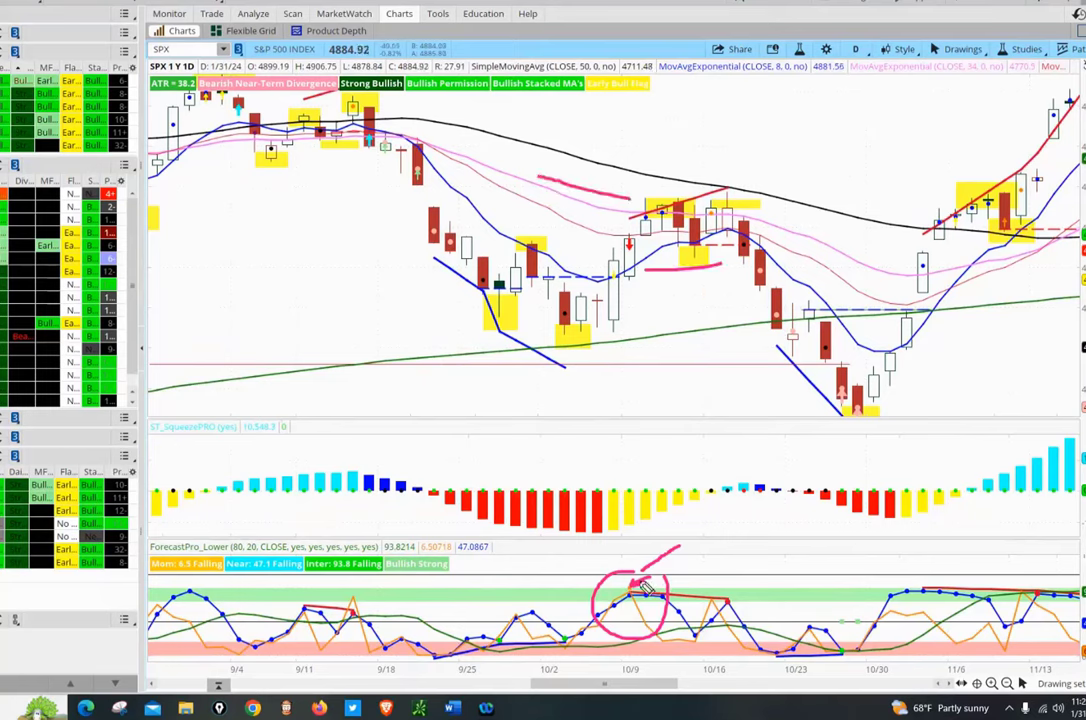
left_click_drag(637, 580, 642, 576)
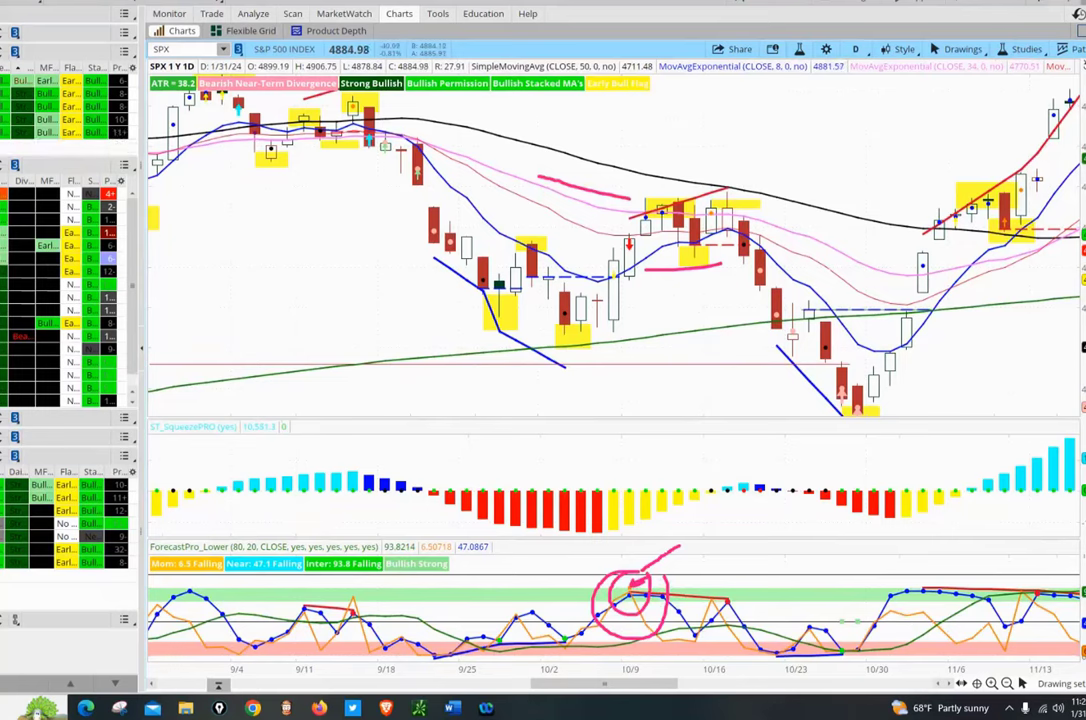
key("Escape")
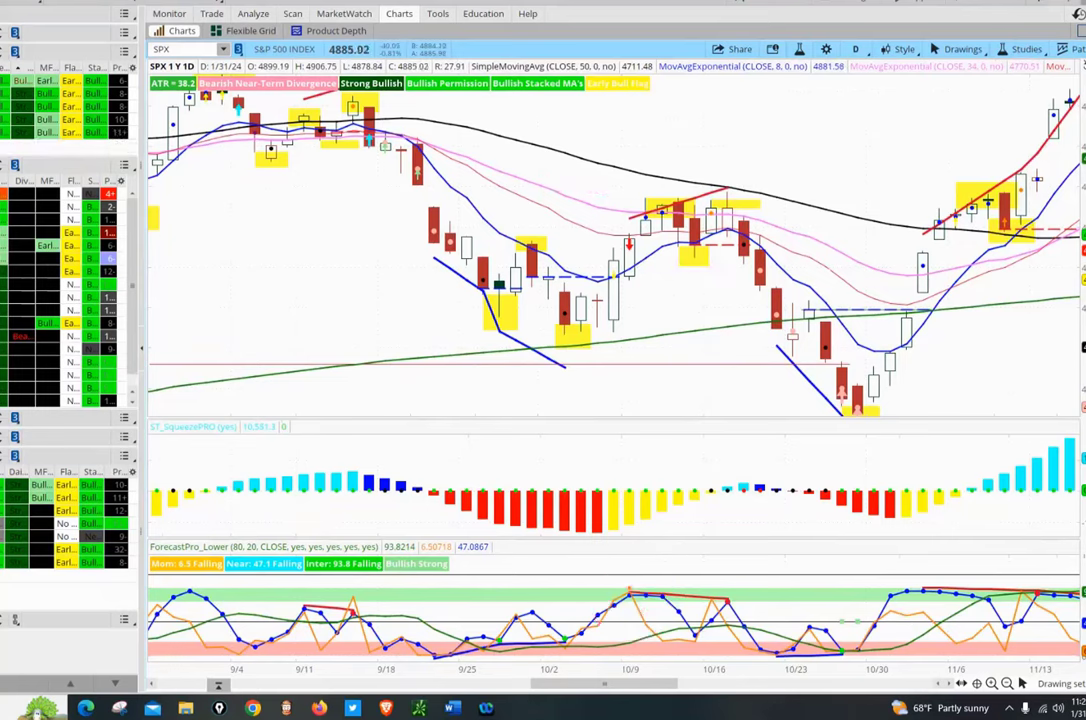